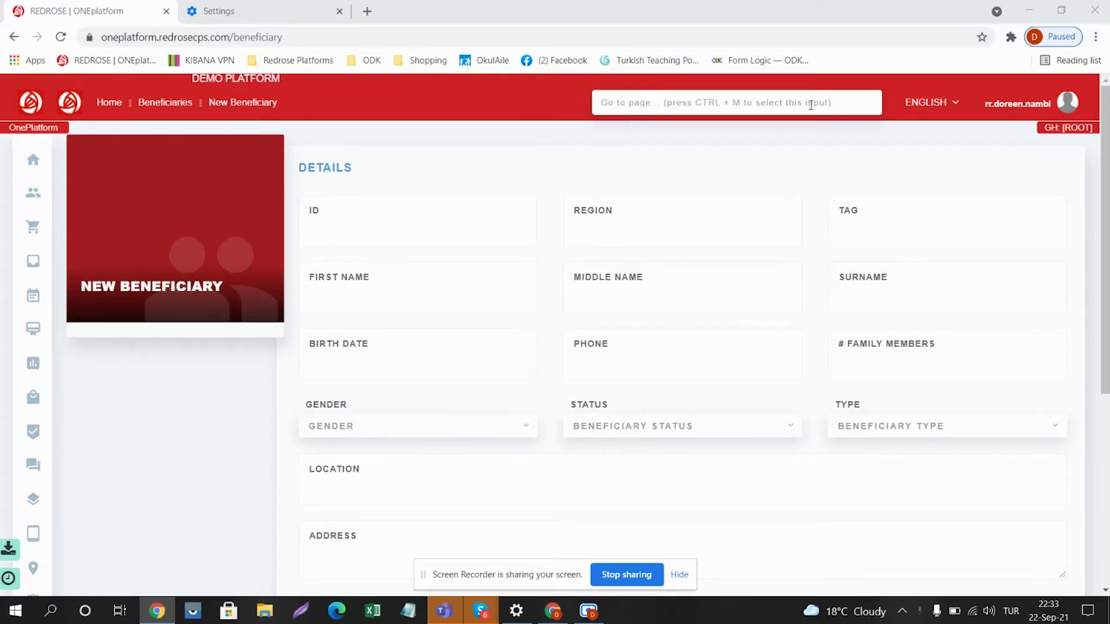
Step: Enter the new beneficiary's first name and surname in the name fields
click(344, 224)
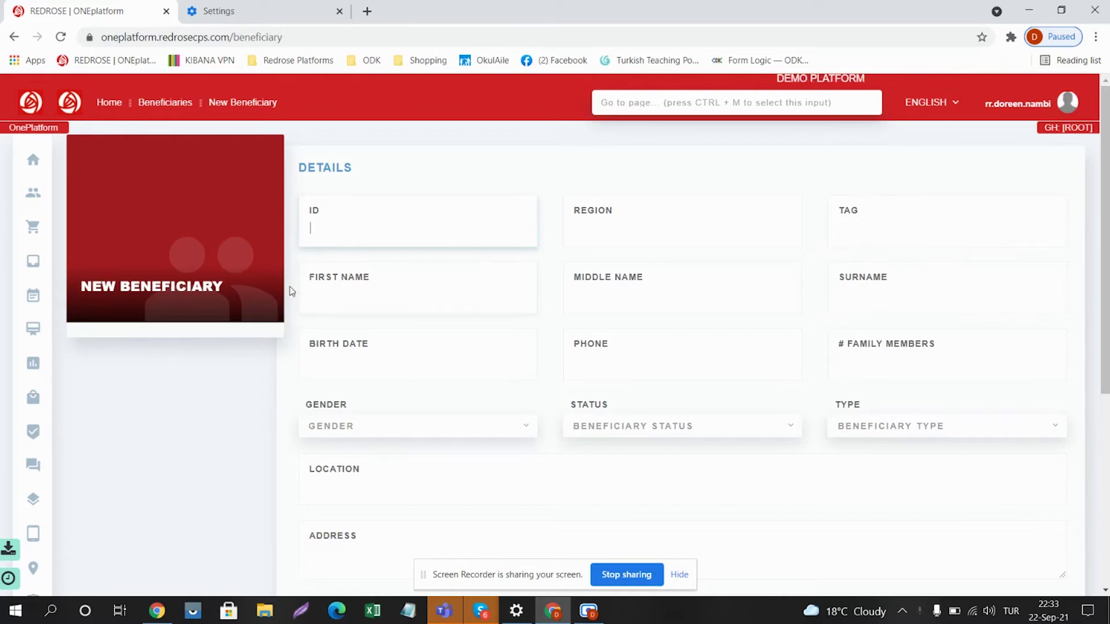
click(327, 291)
text(J)
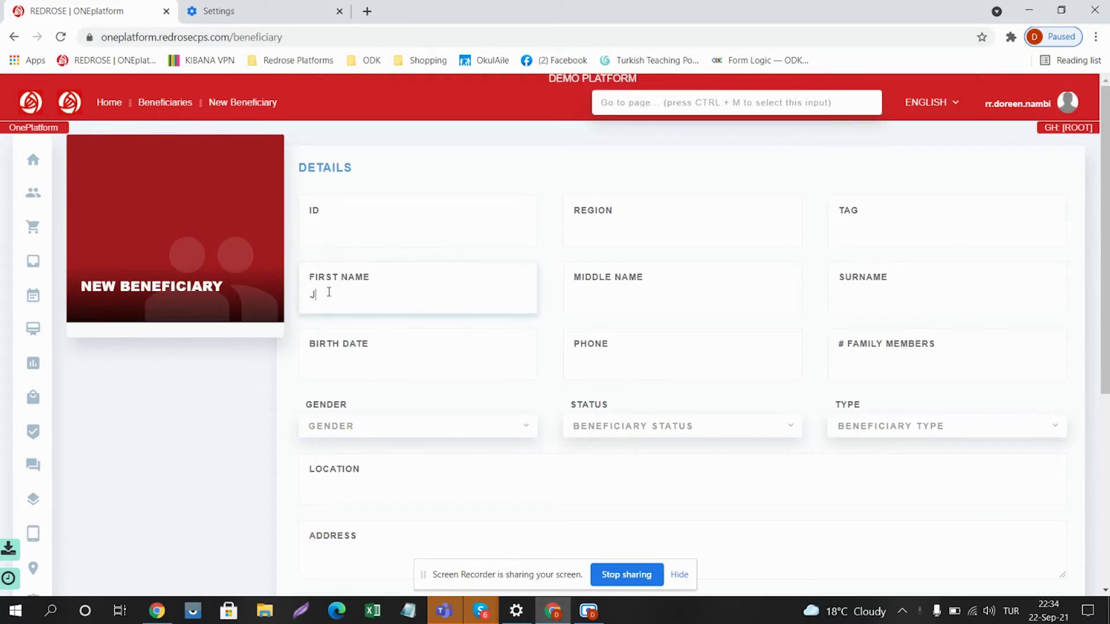
text(ane)
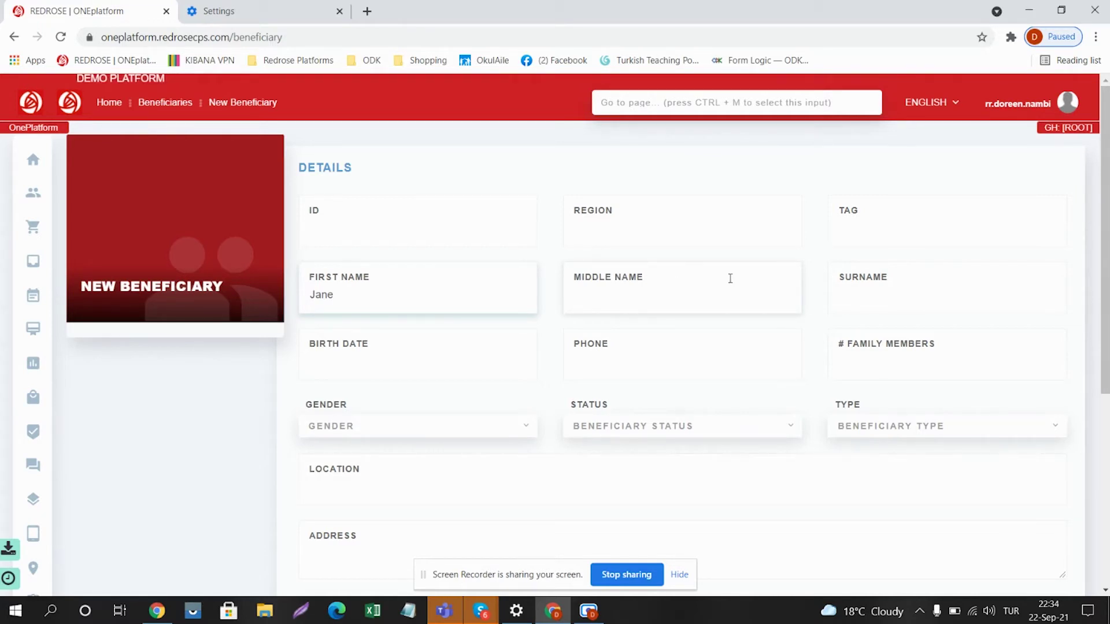
click(853, 295)
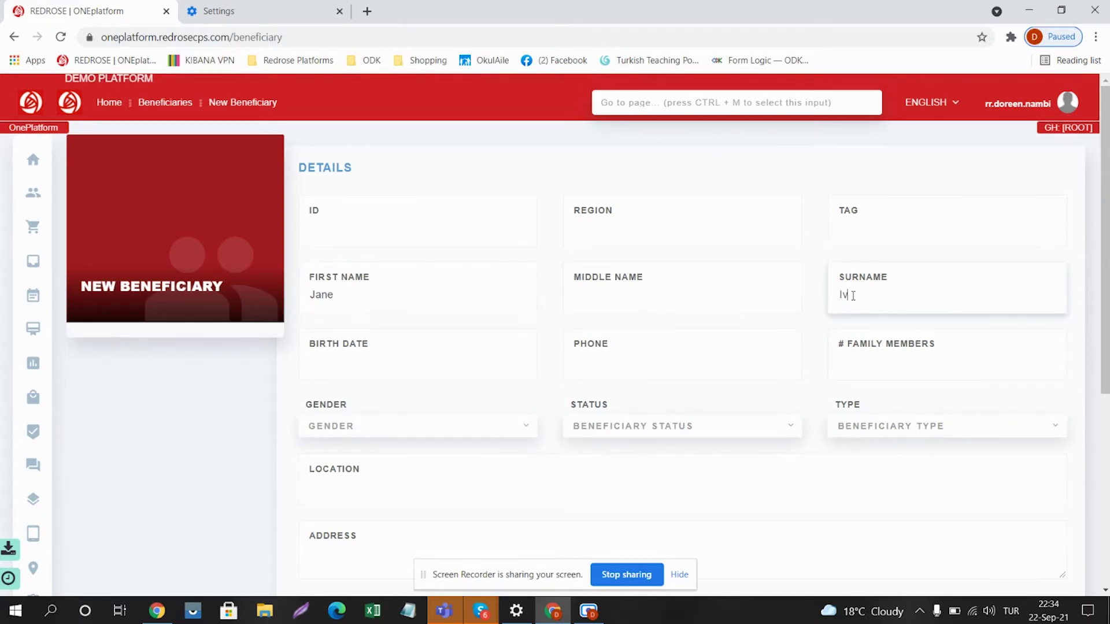
click(406, 356)
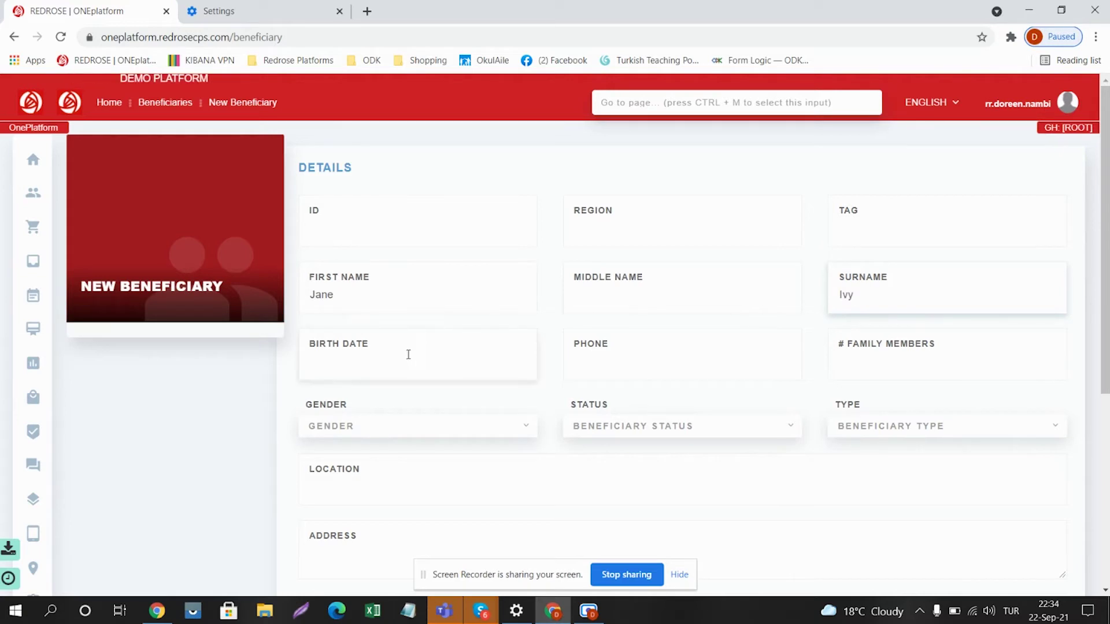
Step: Pick June 28, 1950 as the birth date from the calendar
click(355, 359)
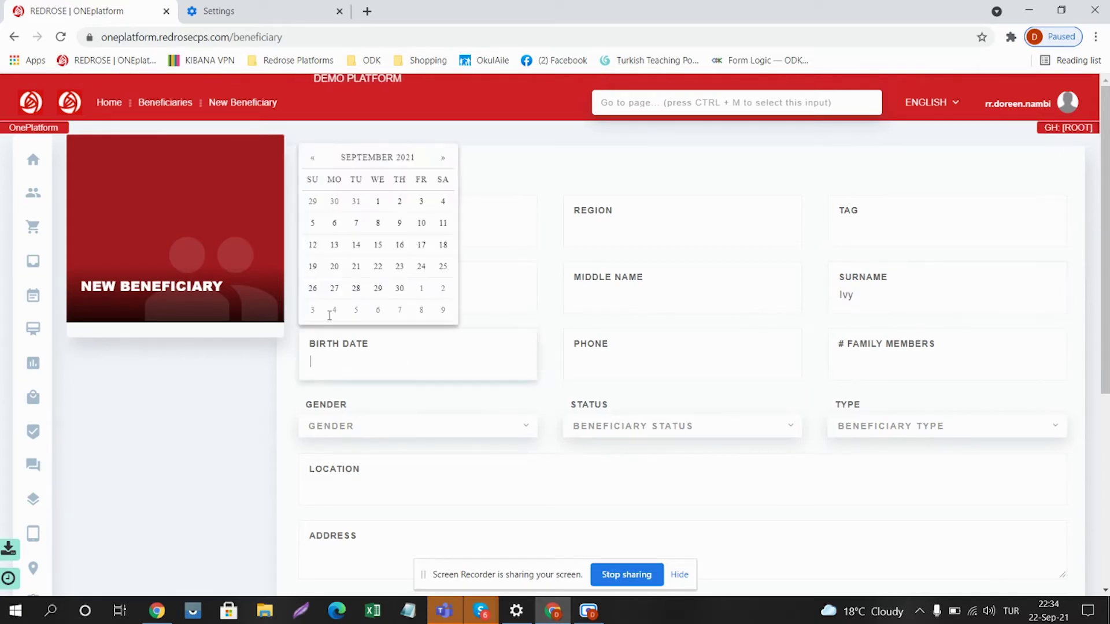
click(384, 161)
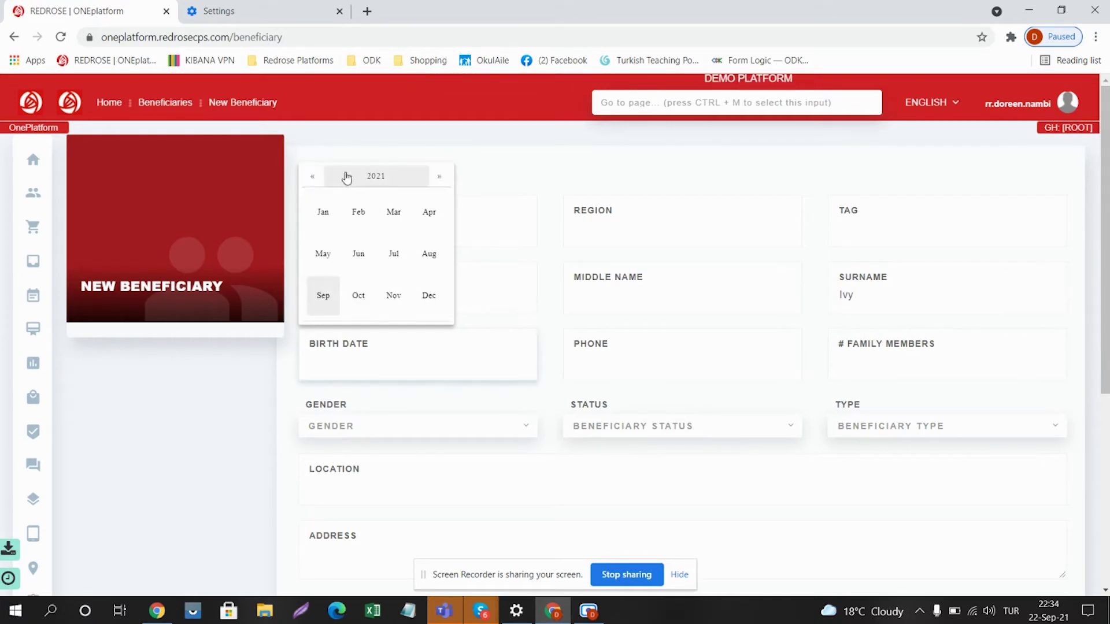
click(371, 174)
click(311, 175)
click(311, 176)
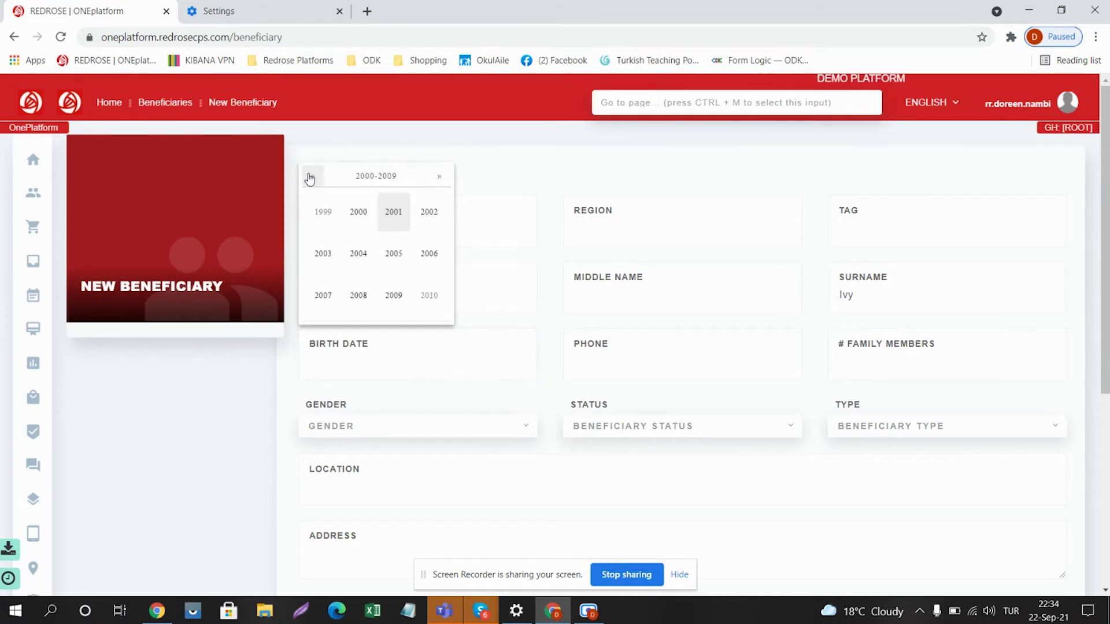
click(311, 175)
click(311, 176)
click(311, 176)
click(311, 176)
click(311, 176)
click(358, 211)
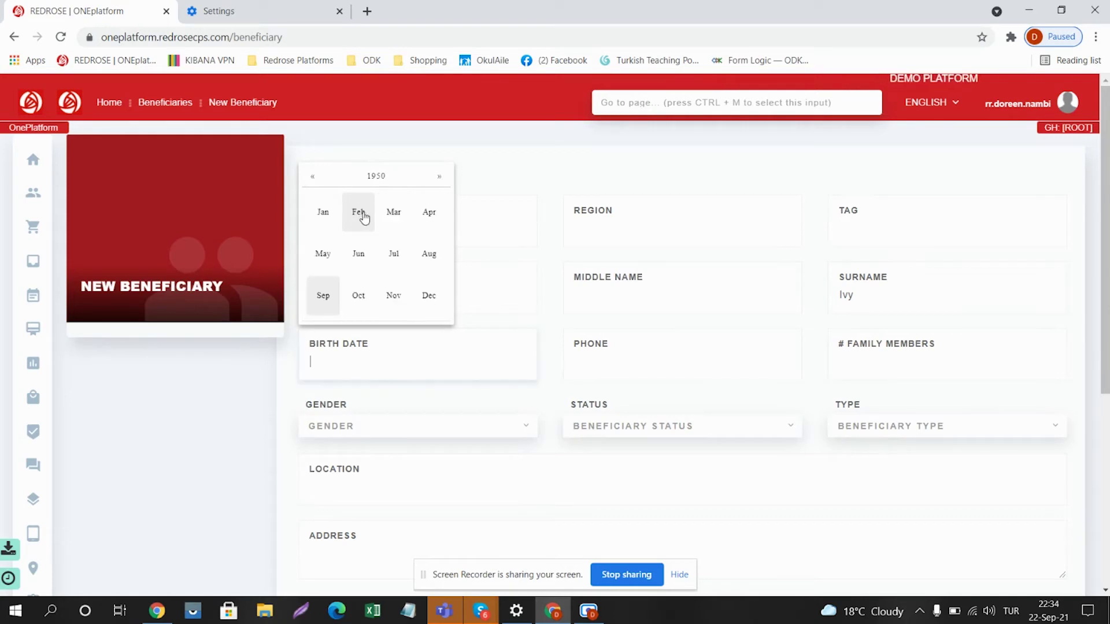
click(359, 253)
click(378, 288)
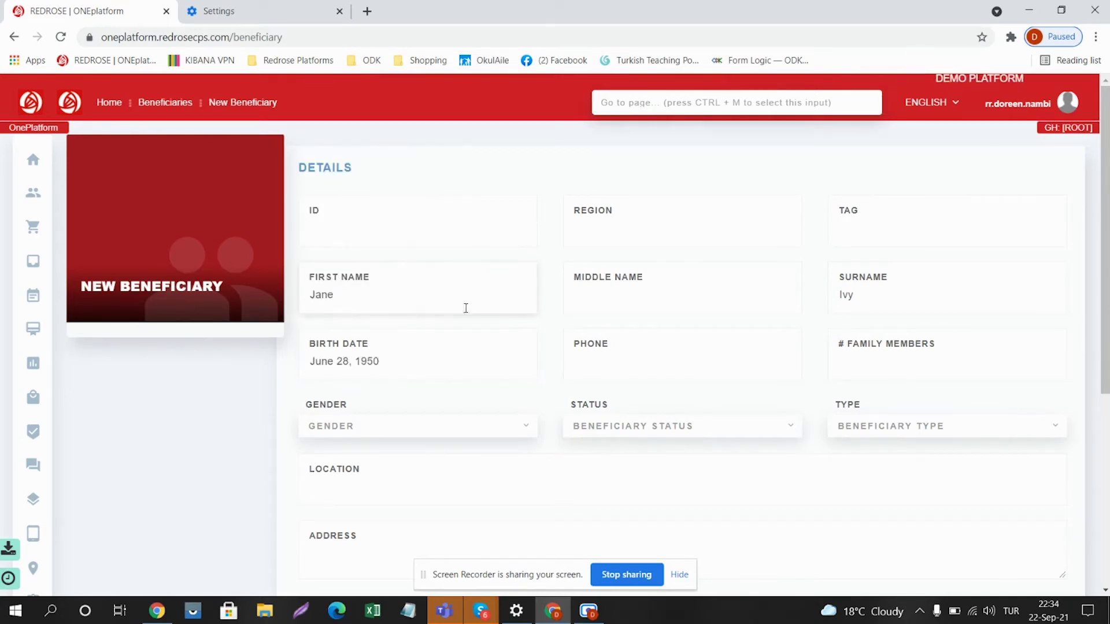
Step: Enter the beneficiary's phone number and 4 as the number of family members
click(607, 369)
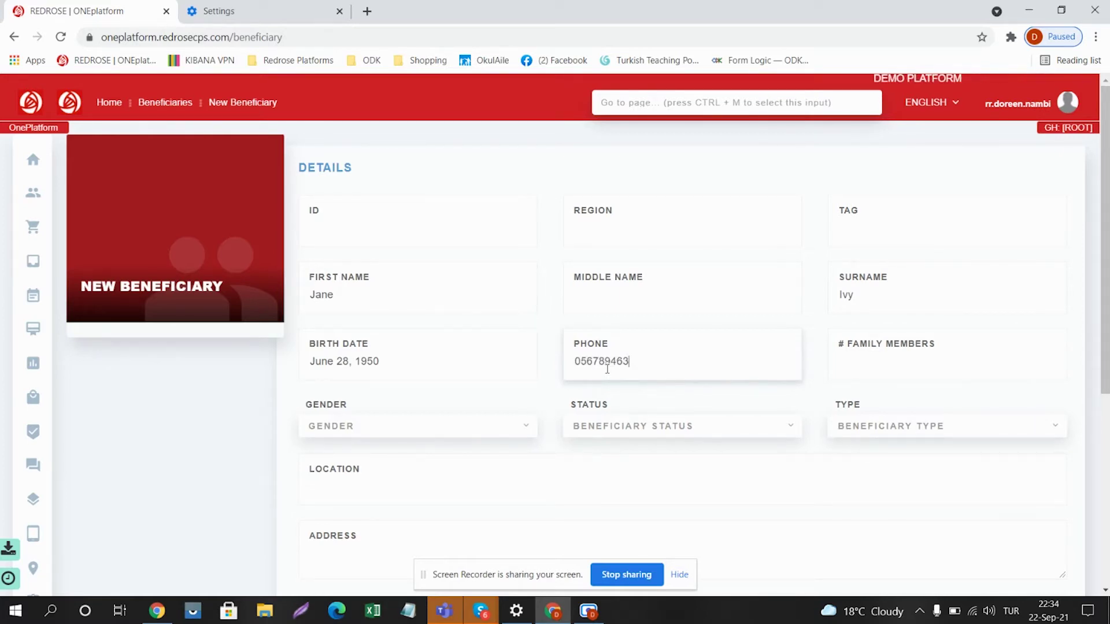
click(867, 356)
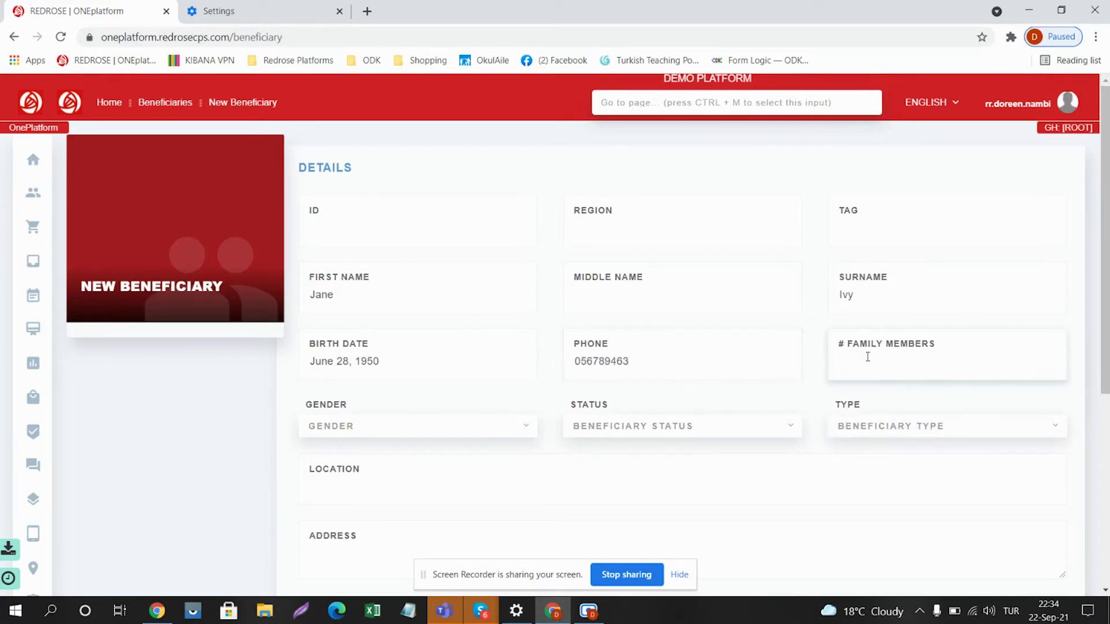
text(4)
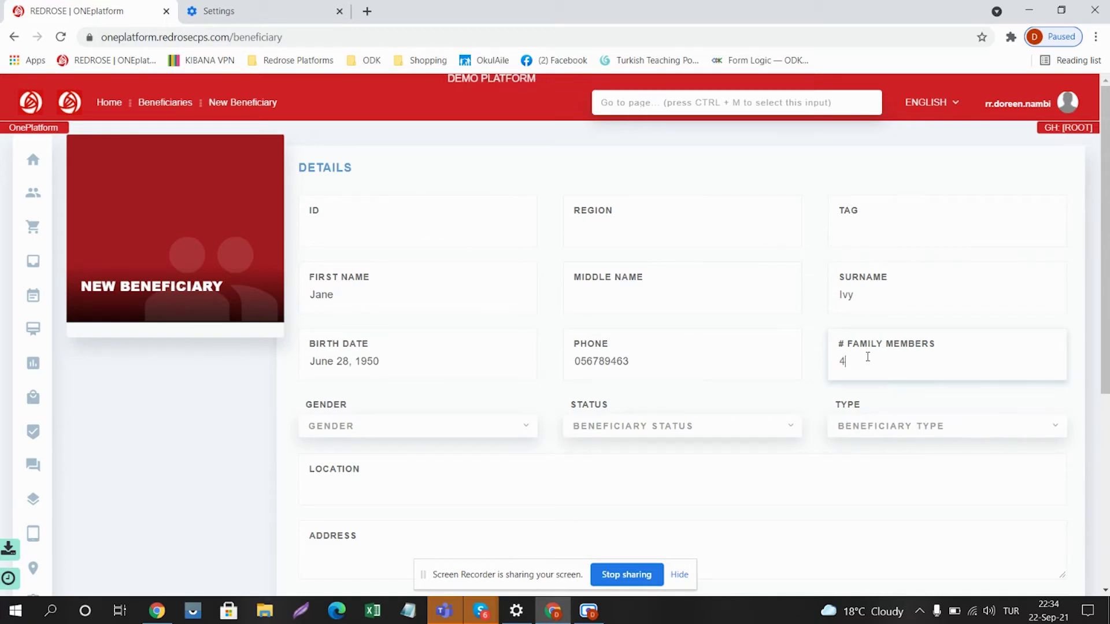
click(432, 429)
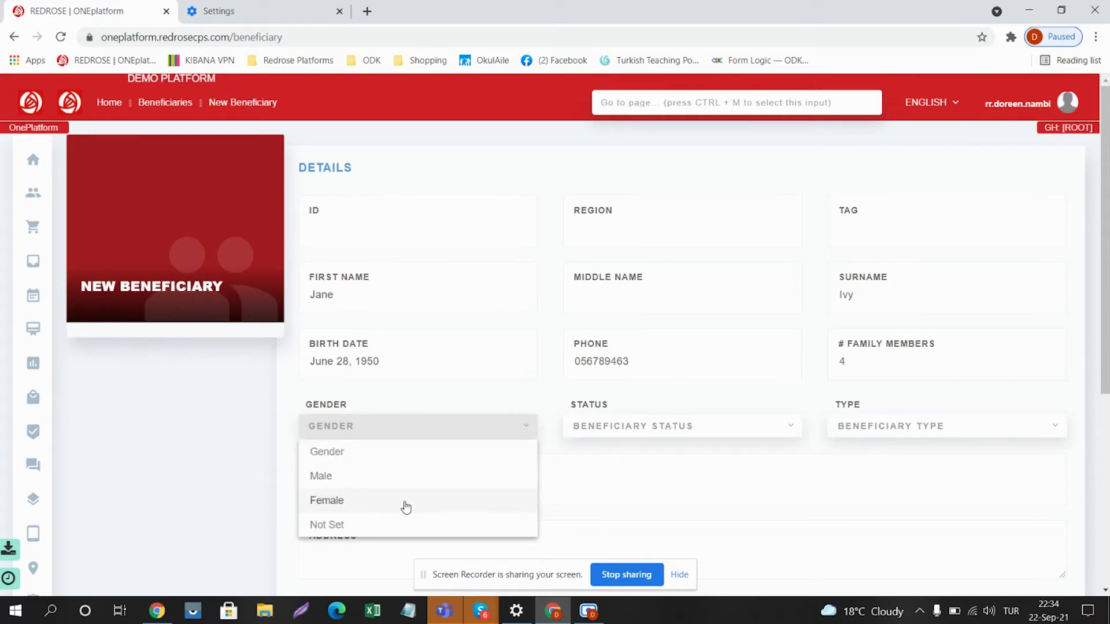
Step: Set gender to Female, status to Approved and beneficiary type to Refugee
click(406, 507)
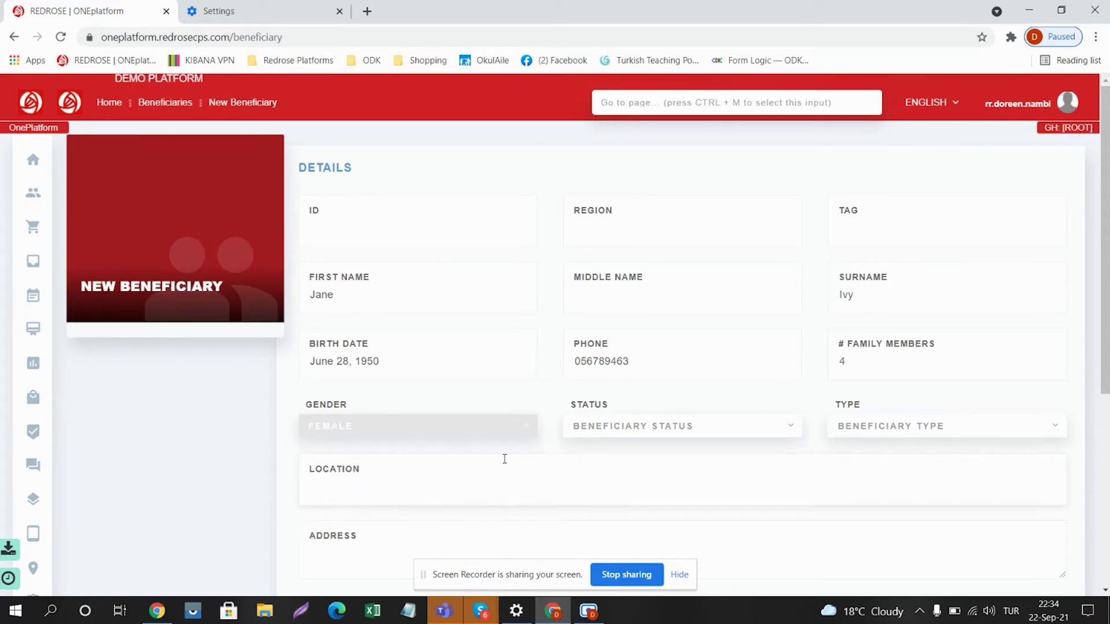
click(629, 428)
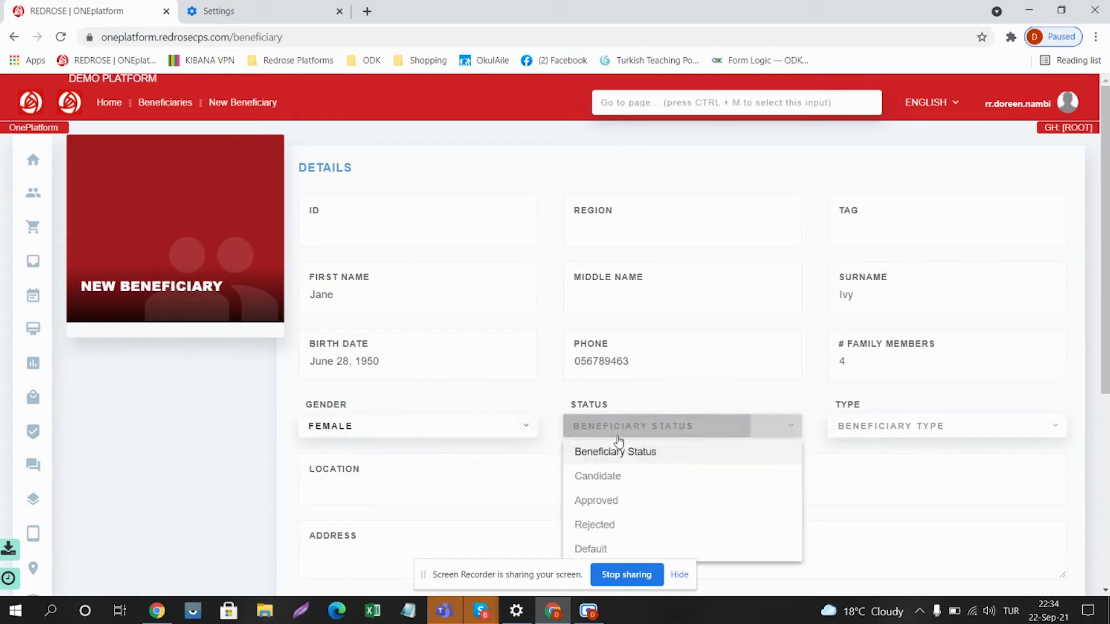
click(631, 507)
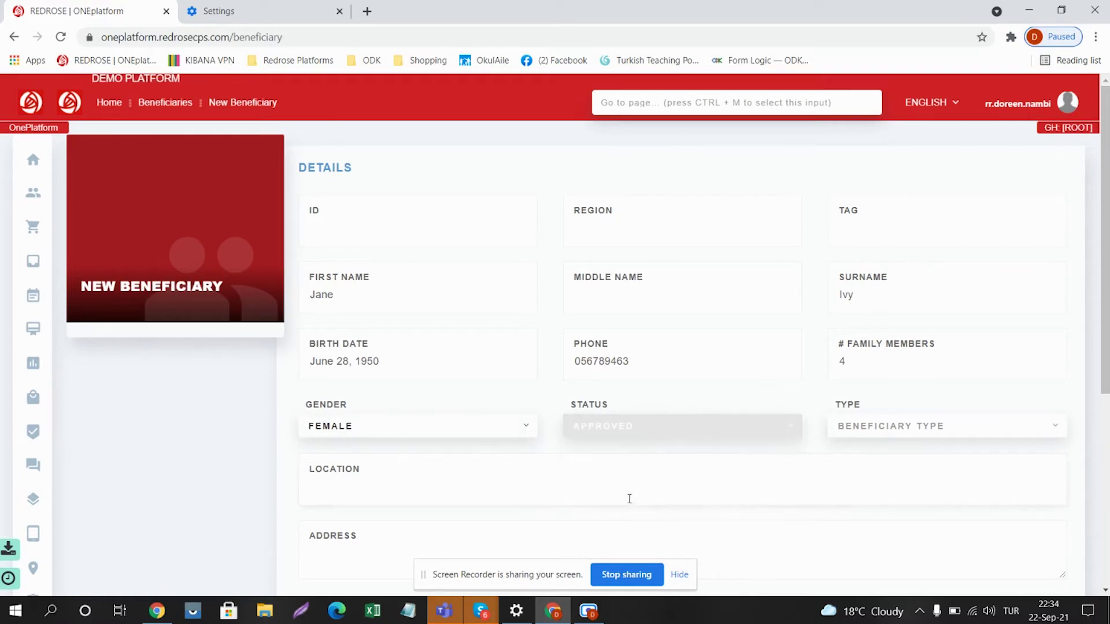
click(885, 428)
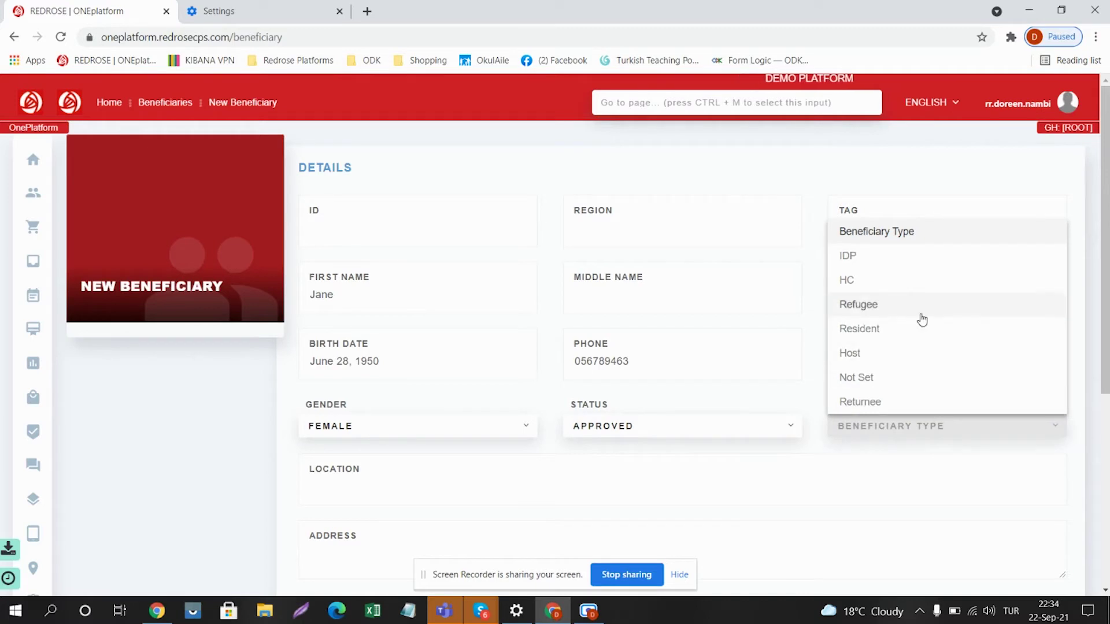
click(897, 311)
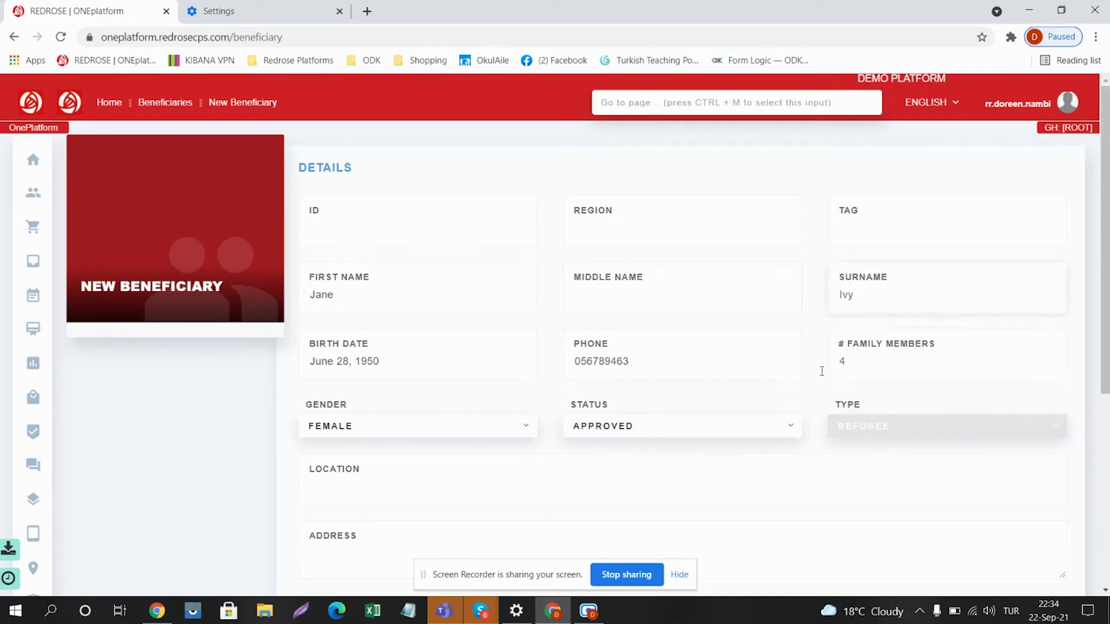
Step: Search 'Turk' in the Location field and choose 'Turkey, Ankara'
scroll(770, 389, down, 4)
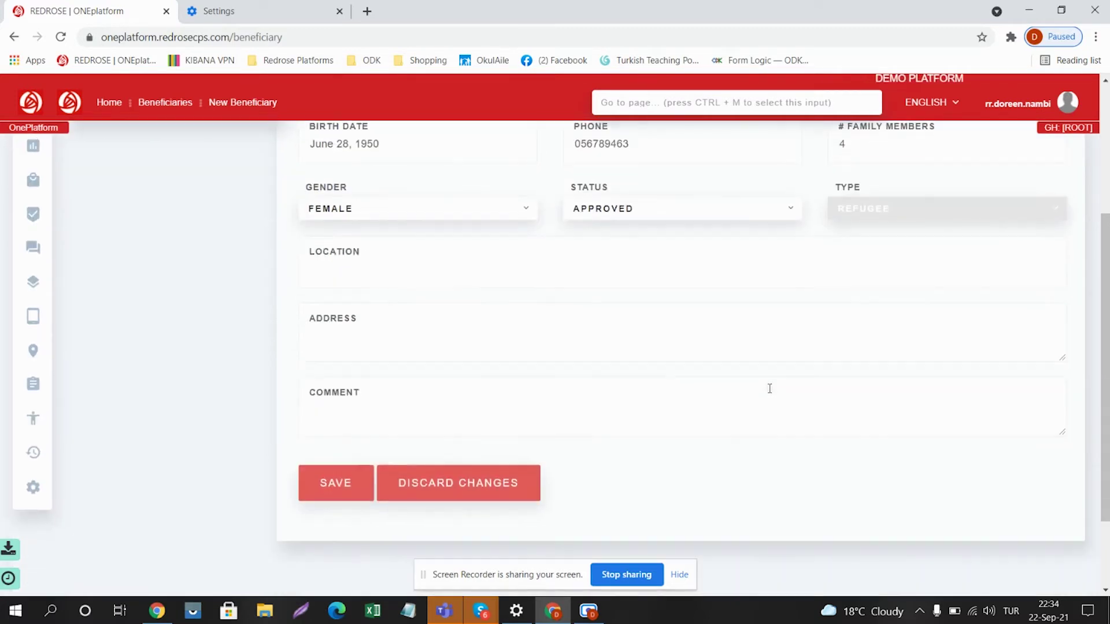
click(424, 263)
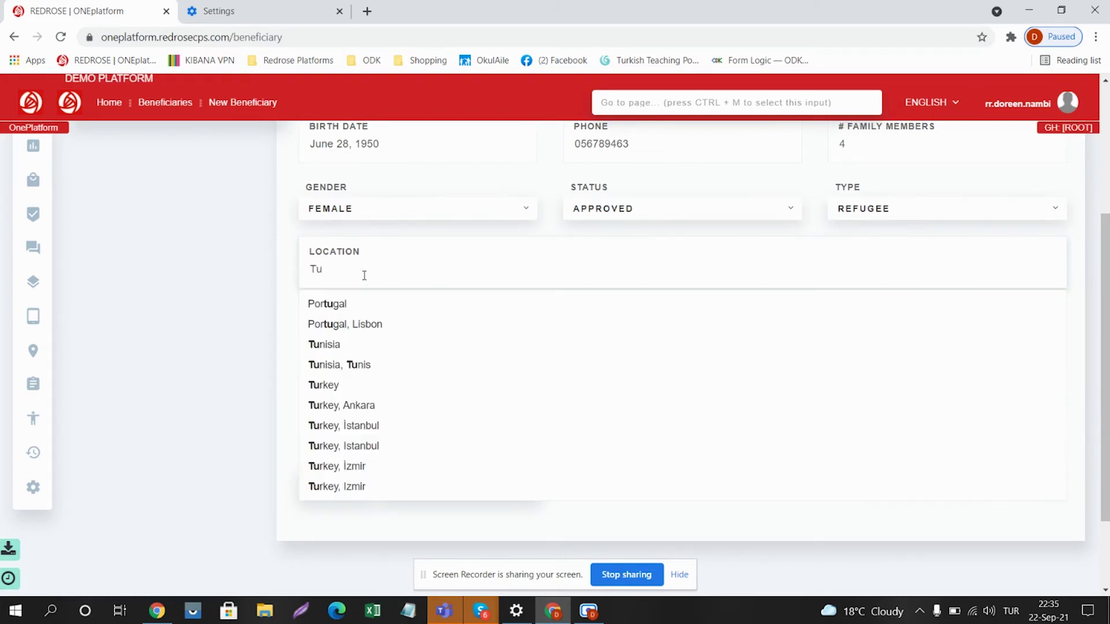
text(rk)
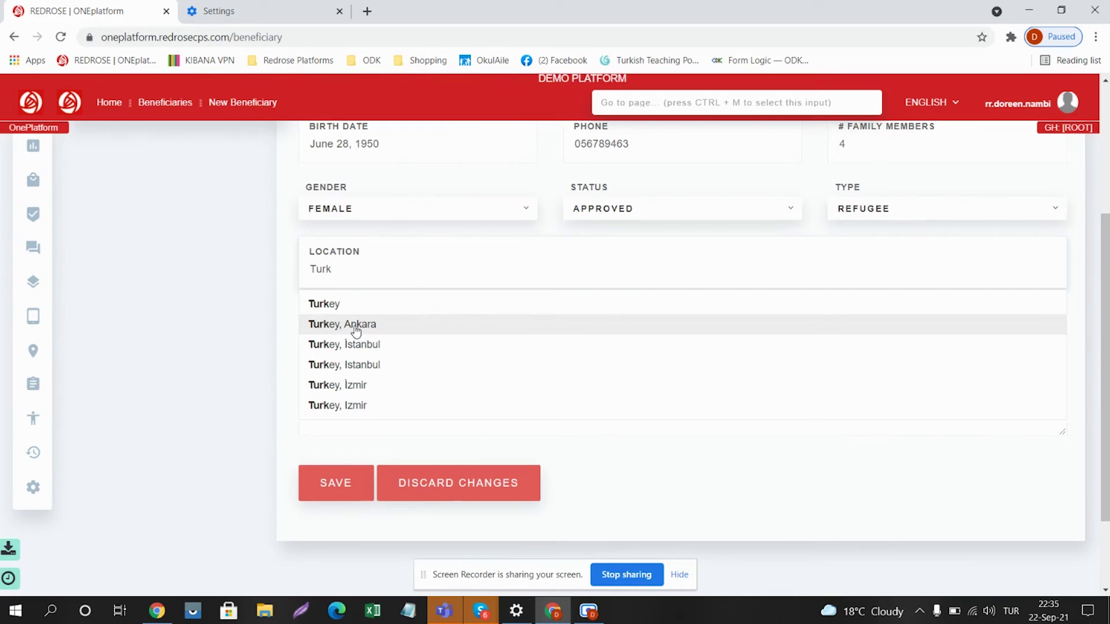
click(356, 327)
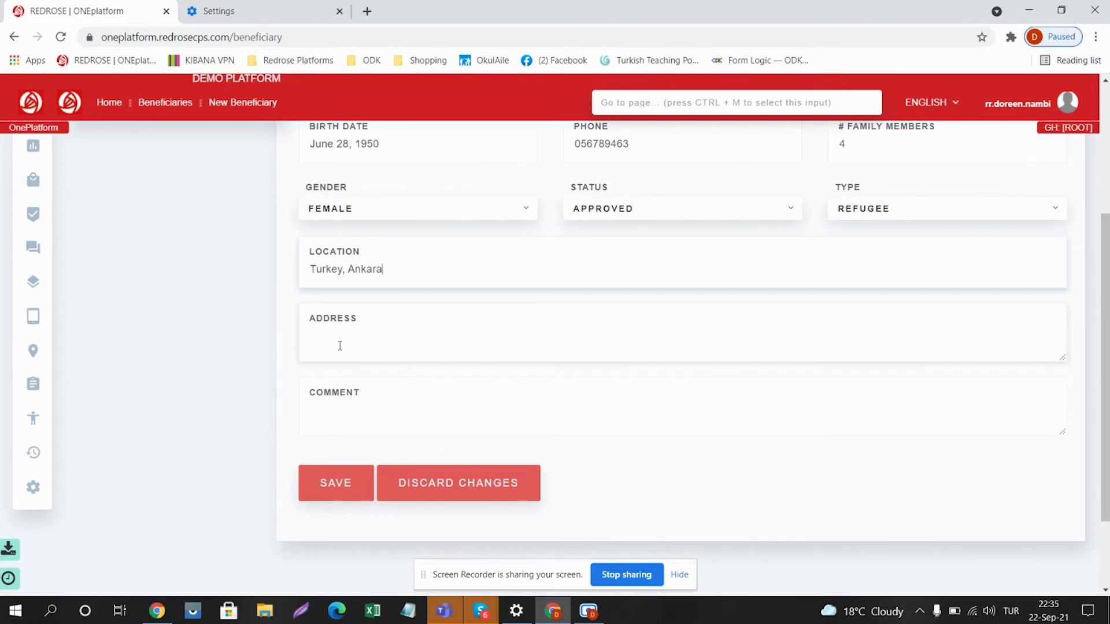
click(329, 425)
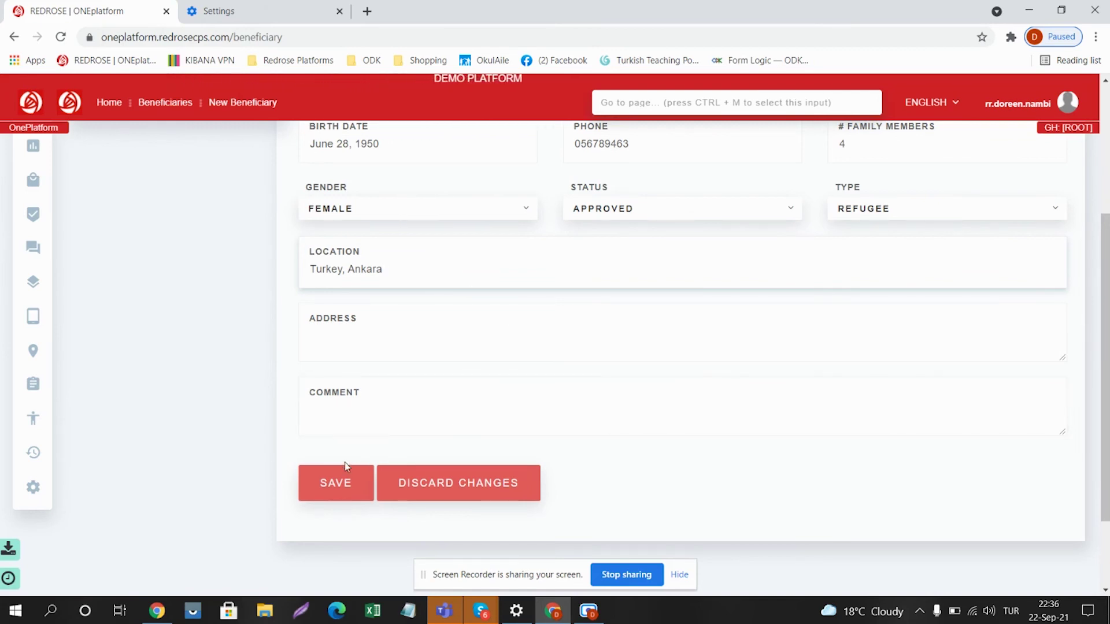
Step: Save the new beneficiary record with SAVE
click(325, 489)
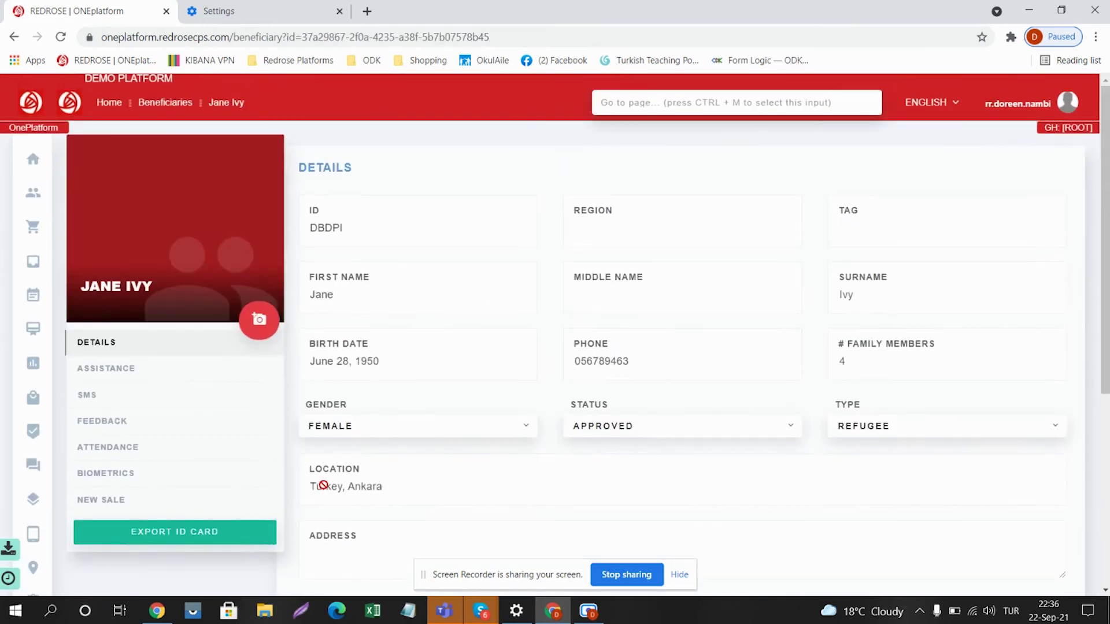